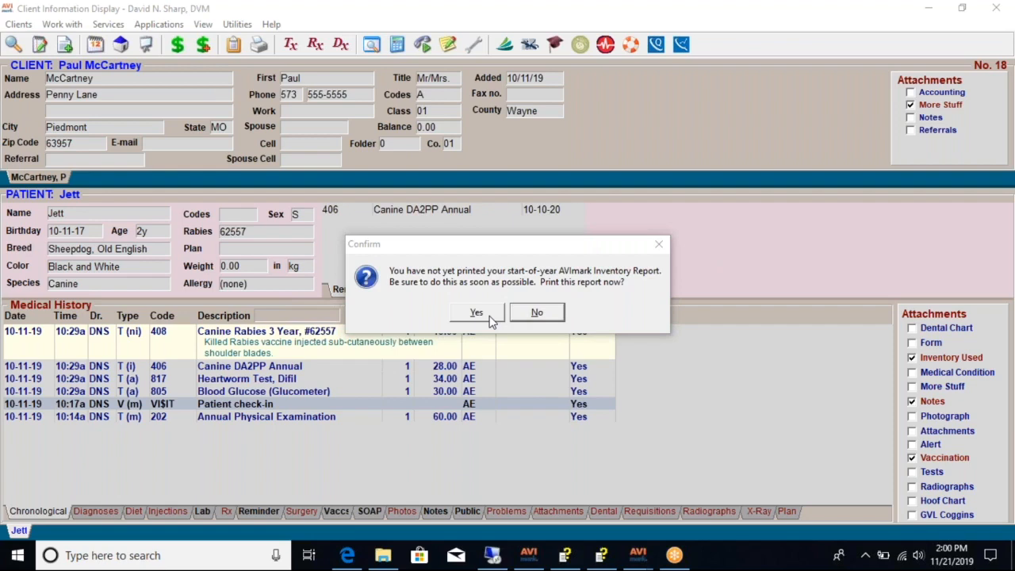
# Agree to run the start-of-year inventory report and turn on Preview for its output
pyautogui.click(489, 316)
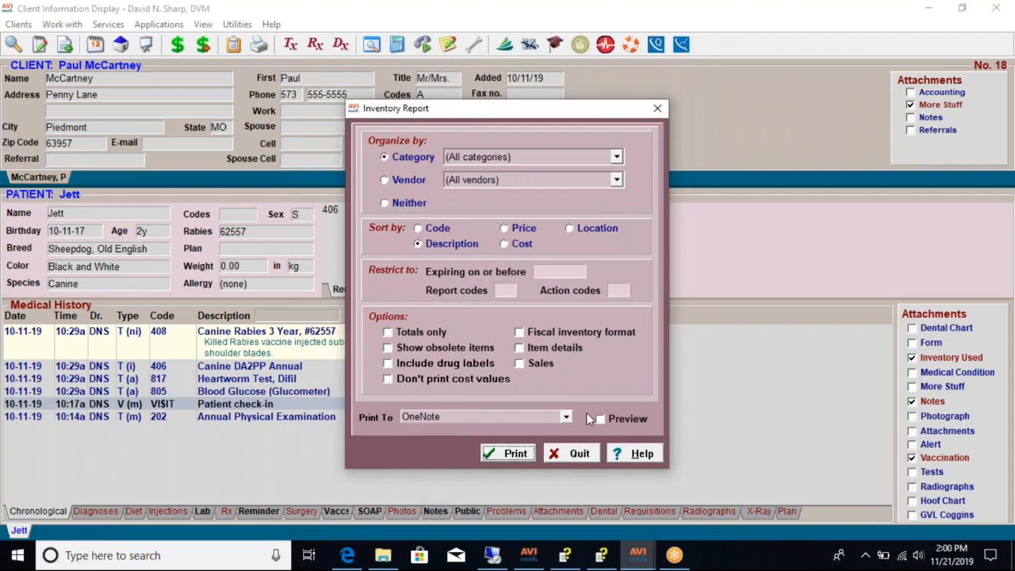
pyautogui.click(567, 418)
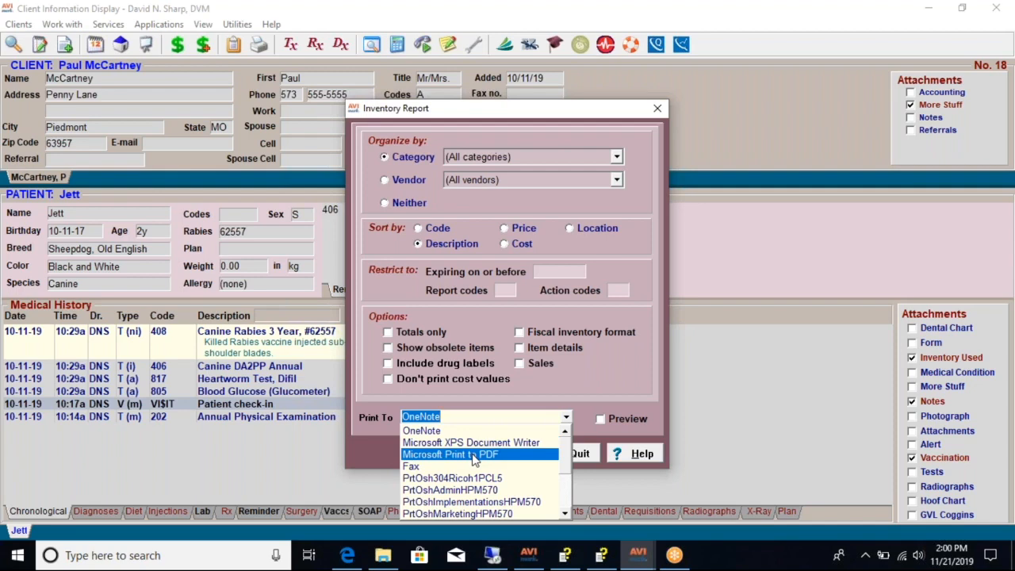
pyautogui.click(576, 416)
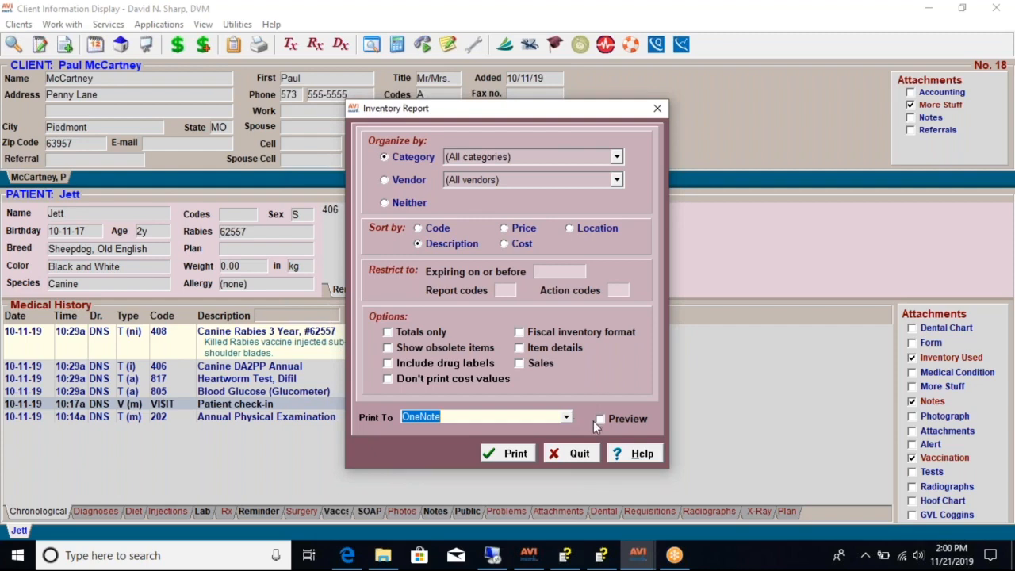
pyautogui.click(600, 420)
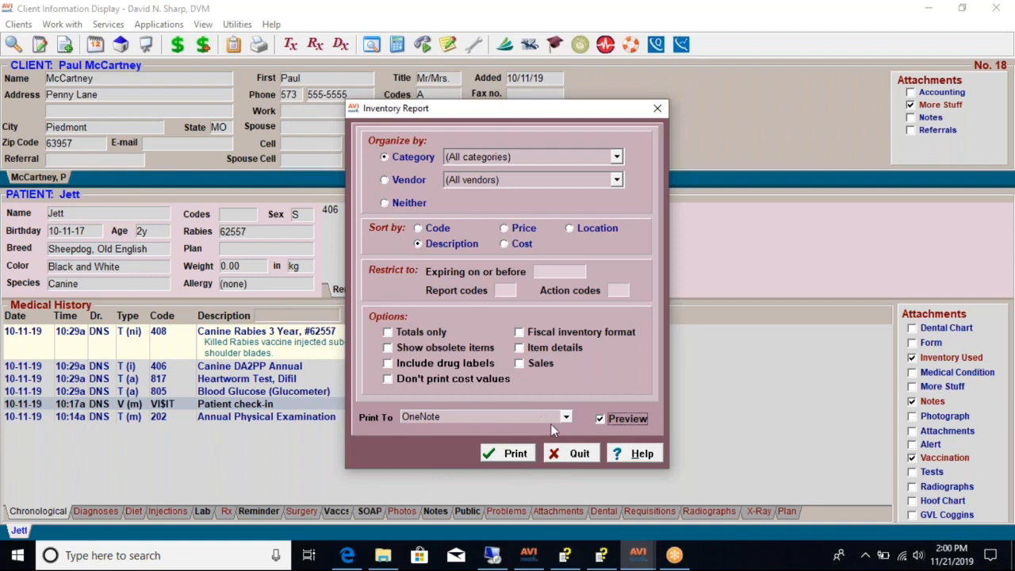
# Generate a preview of the inventory report for all categories in Fiscal inventory format, and close it after viewing
pyautogui.click(617, 158)
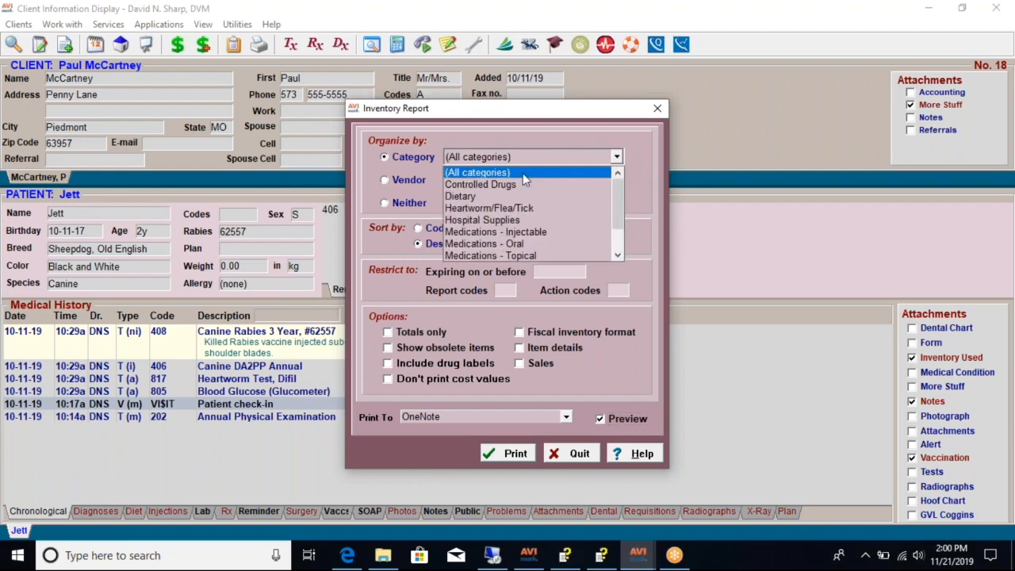
pyautogui.click(638, 144)
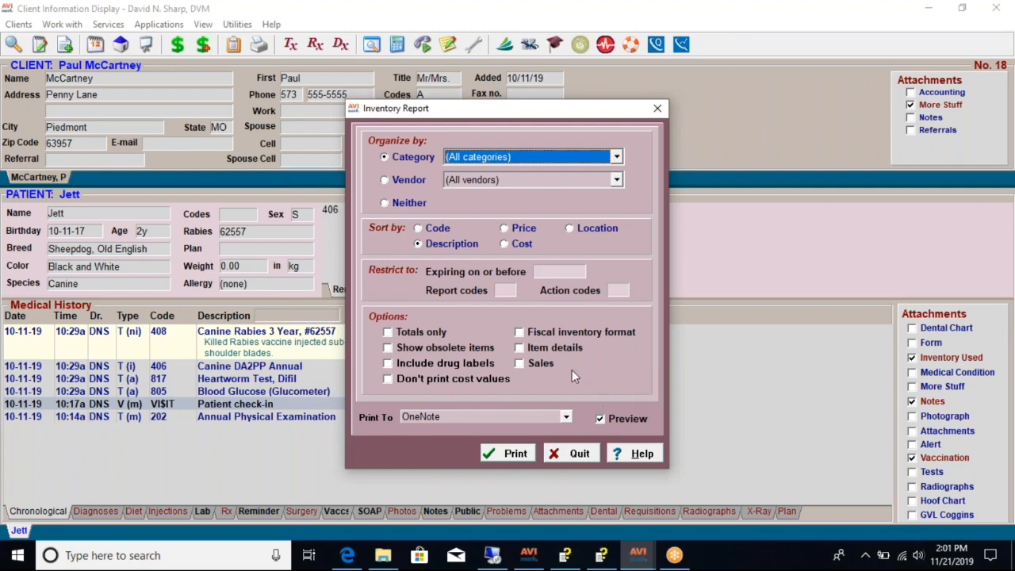
pyautogui.click(520, 333)
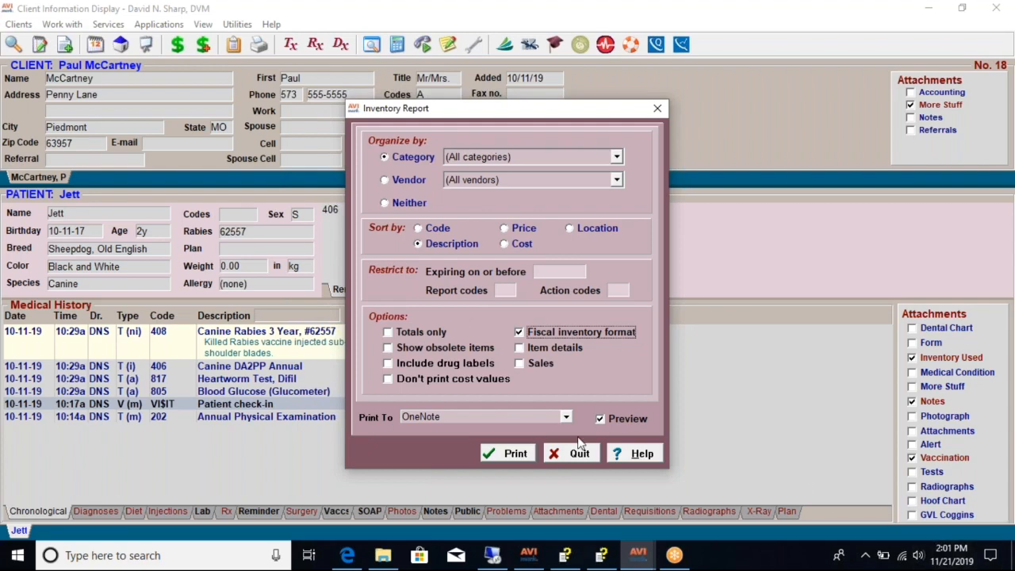
pyautogui.click(521, 454)
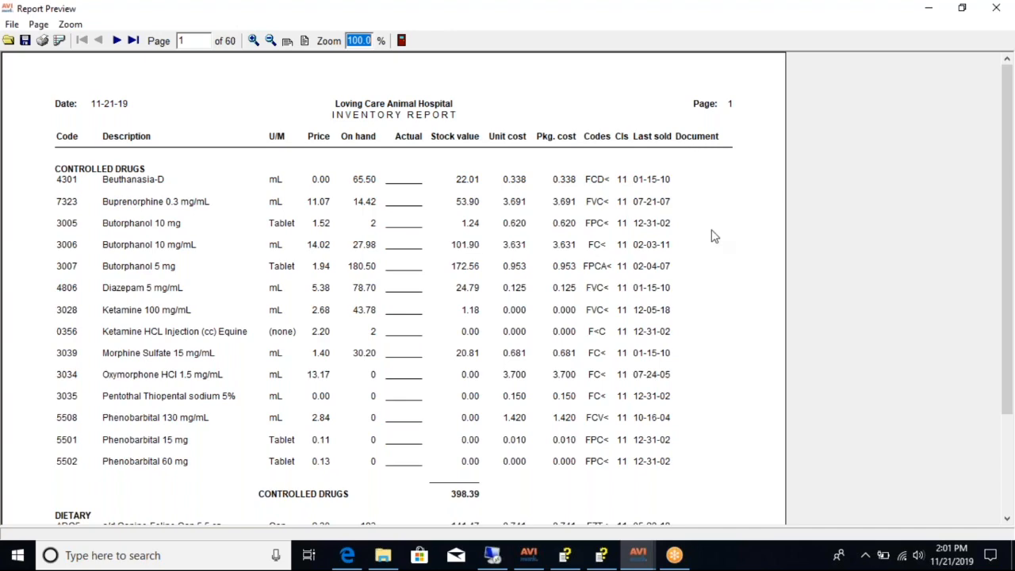
pyautogui.click(1010, 8)
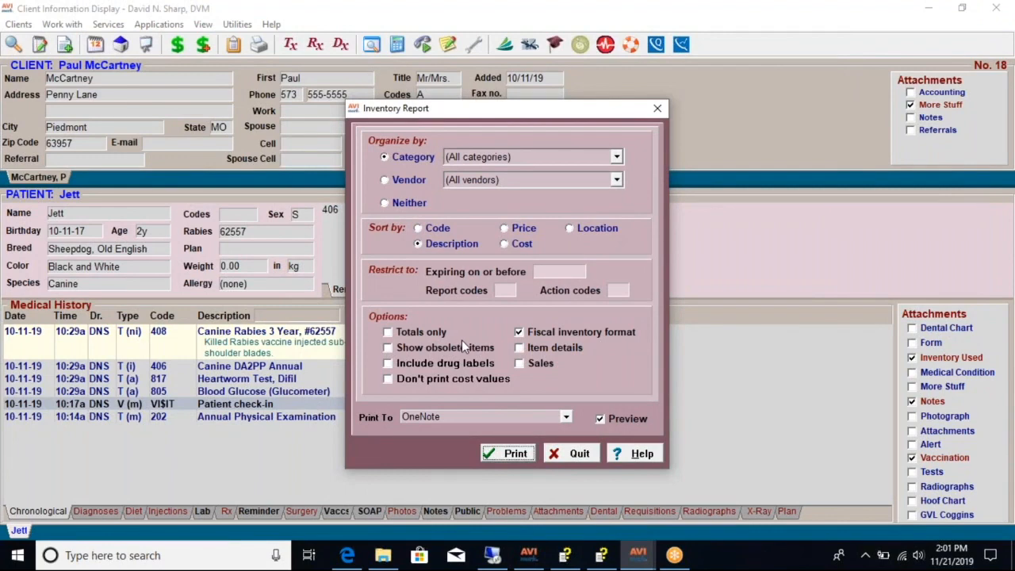
# Read the Inventory Report help topic, expanding the Options section and its Totals only entry, and return to the client window
pyautogui.click(642, 453)
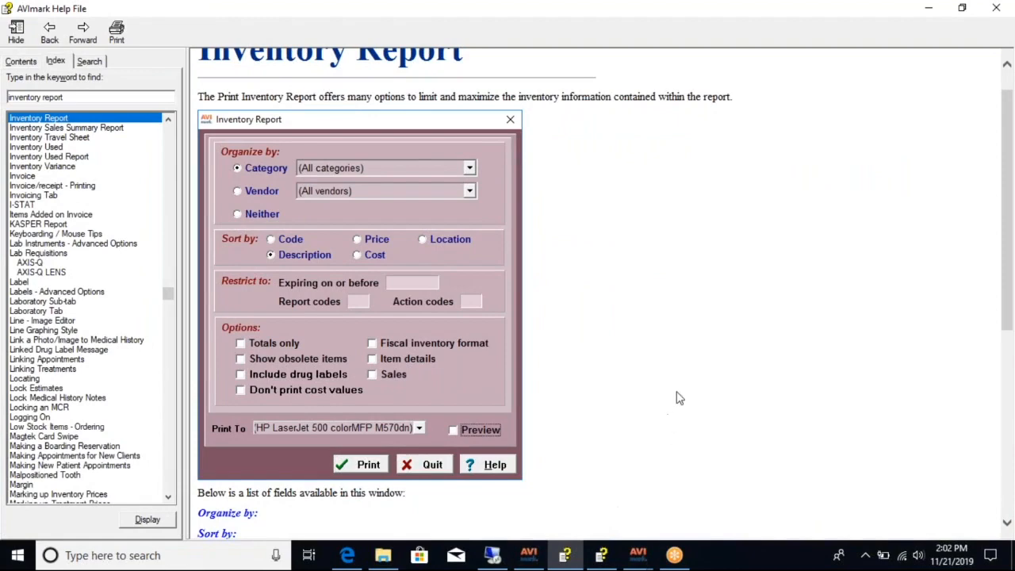
pyautogui.scroll(-5, 678, 397)
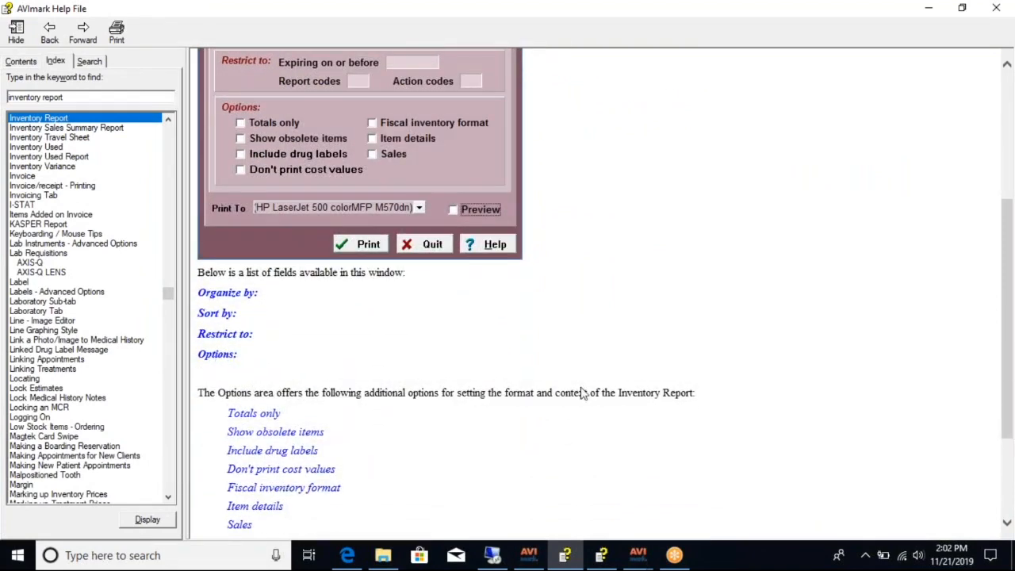
pyautogui.scroll(6, 591, 388)
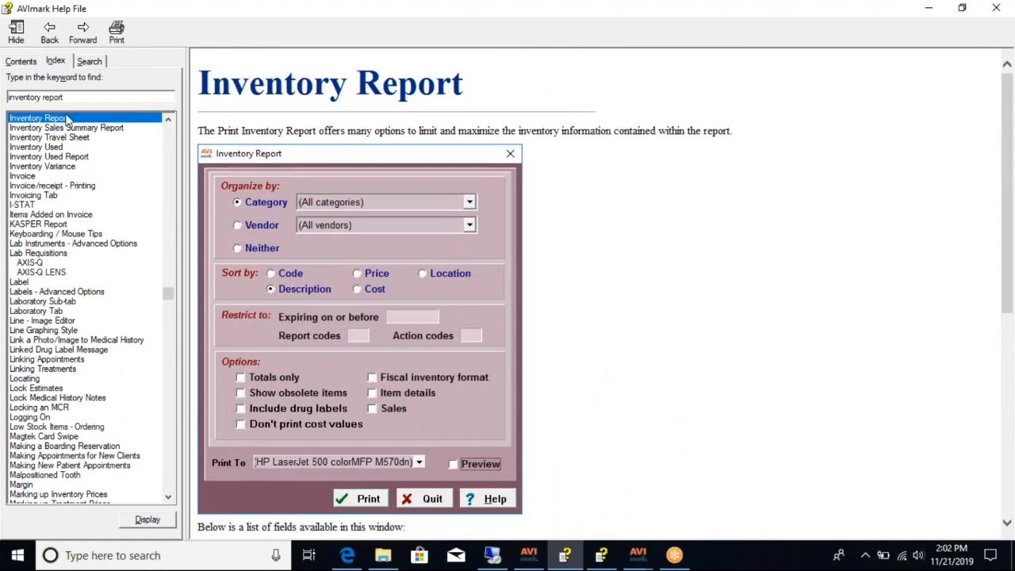
pyautogui.scroll(-5, 566, 286)
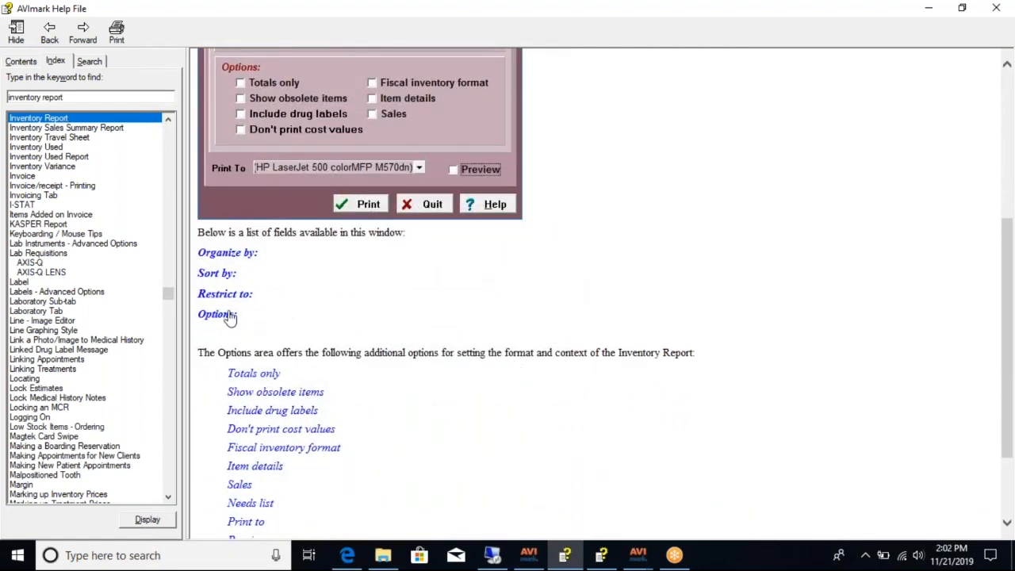
pyautogui.click(229, 316)
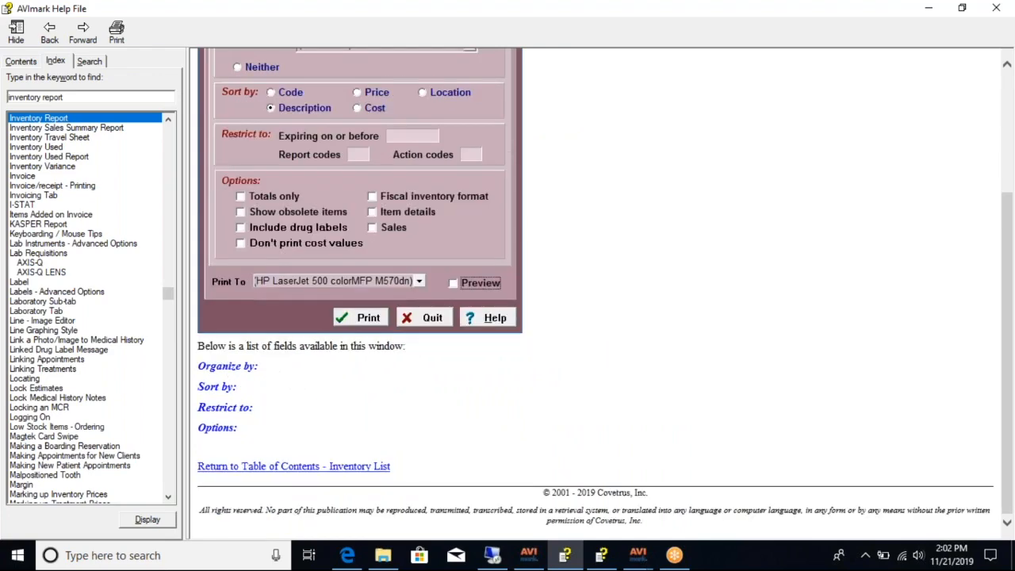
pyautogui.click(214, 428)
pyautogui.scroll(-3, 293, 362)
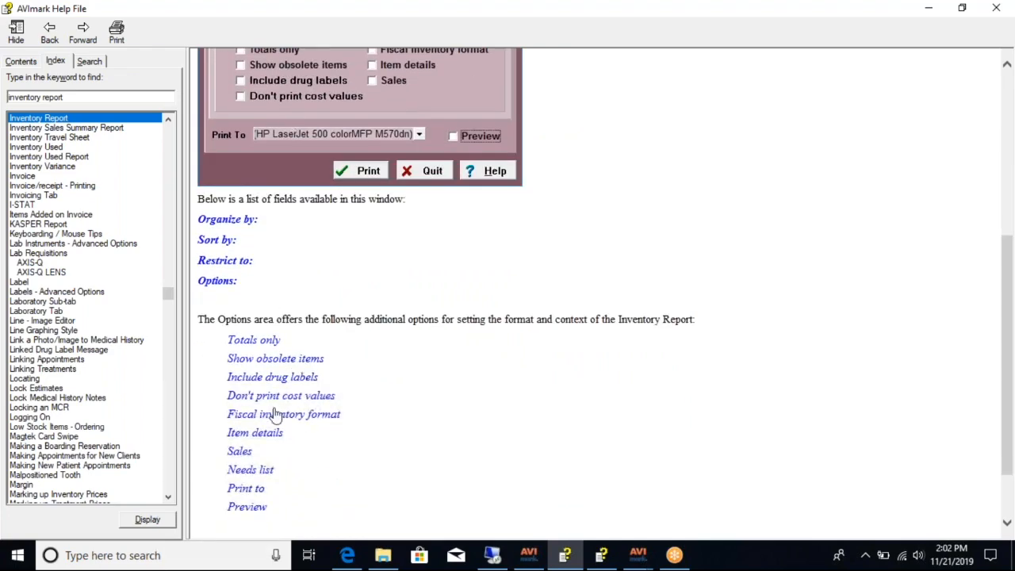
pyautogui.click(254, 346)
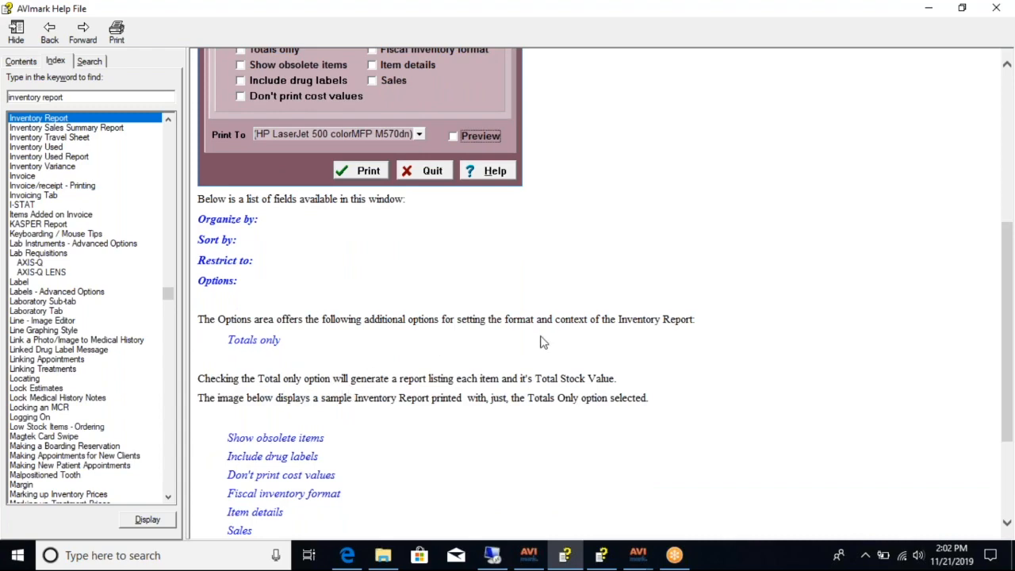
pyautogui.click(921, 13)
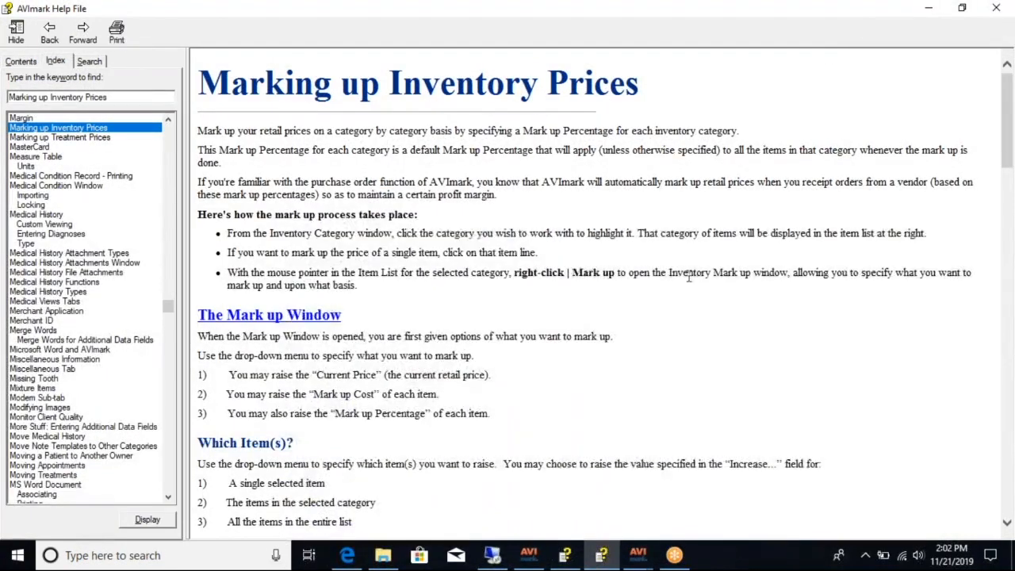
pyautogui.click(627, 555)
pyautogui.click(627, 528)
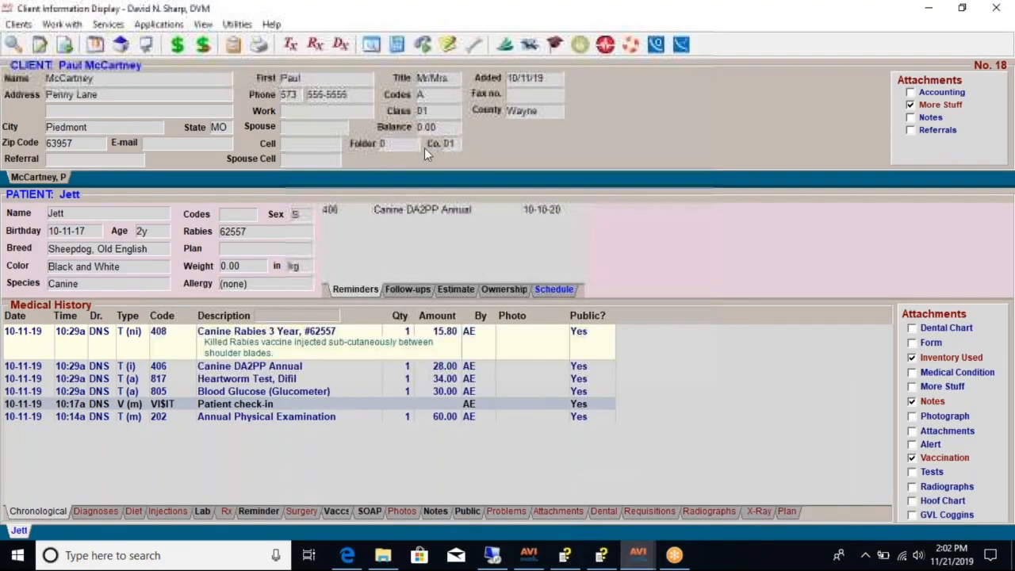
pyautogui.click(271, 24)
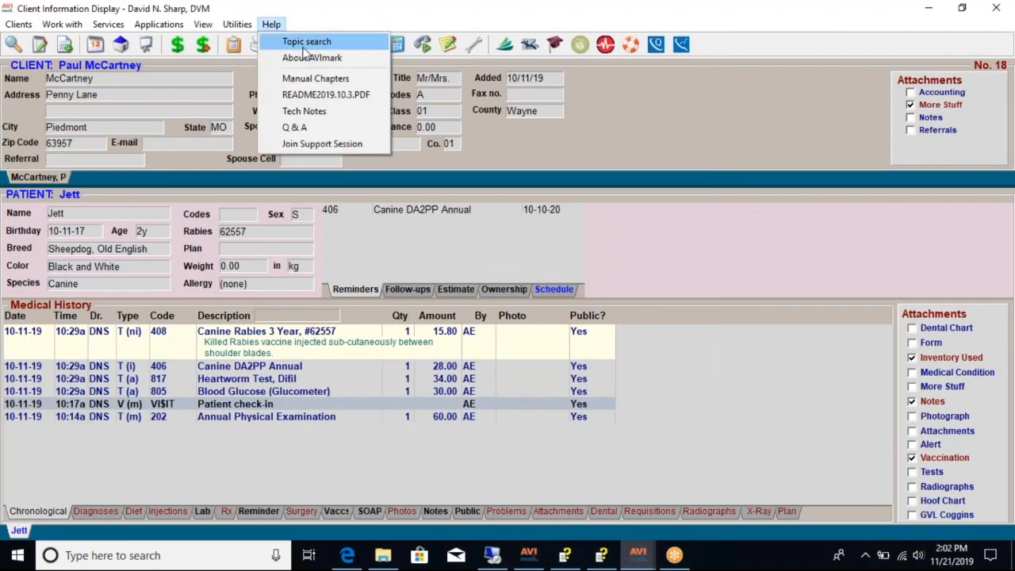
pyautogui.click(478, 16)
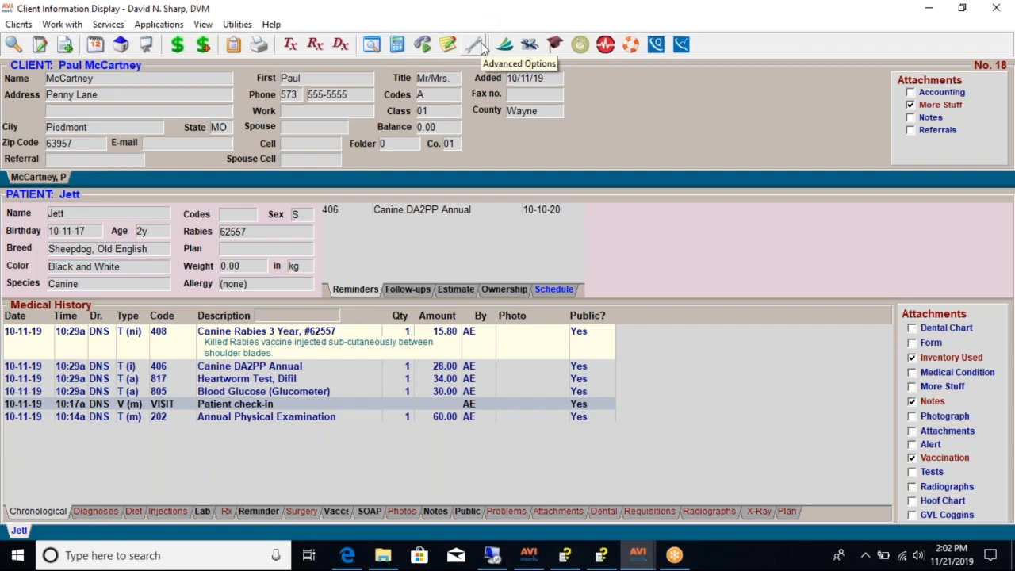
# Search the Advanced Options for "fiscal" and inspect the value of the inventory Fiscal Year Start Date option
pyautogui.click(478, 45)
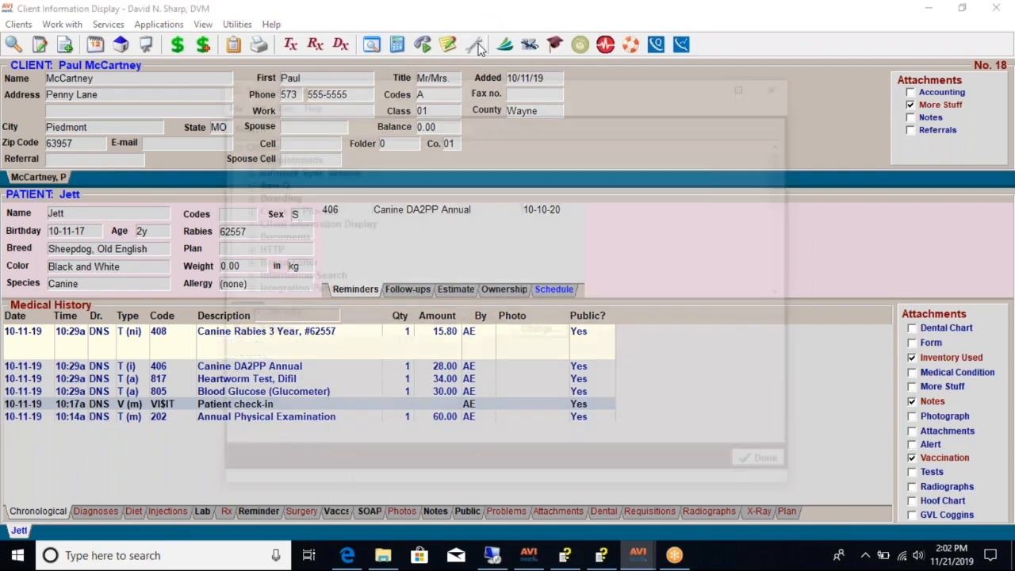
pyautogui.write('fiscal')
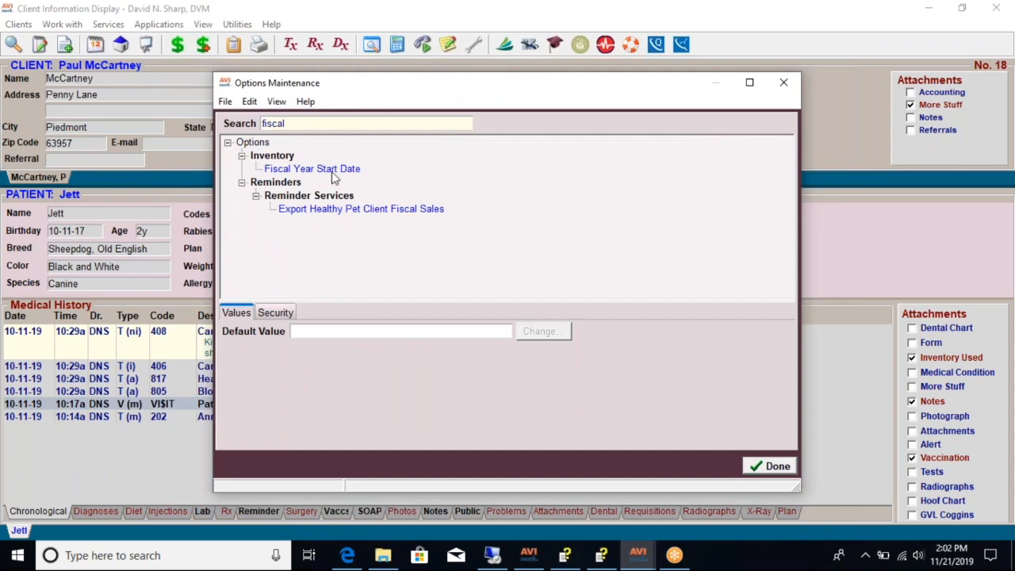
pyautogui.click(332, 171)
pyautogui.click(542, 332)
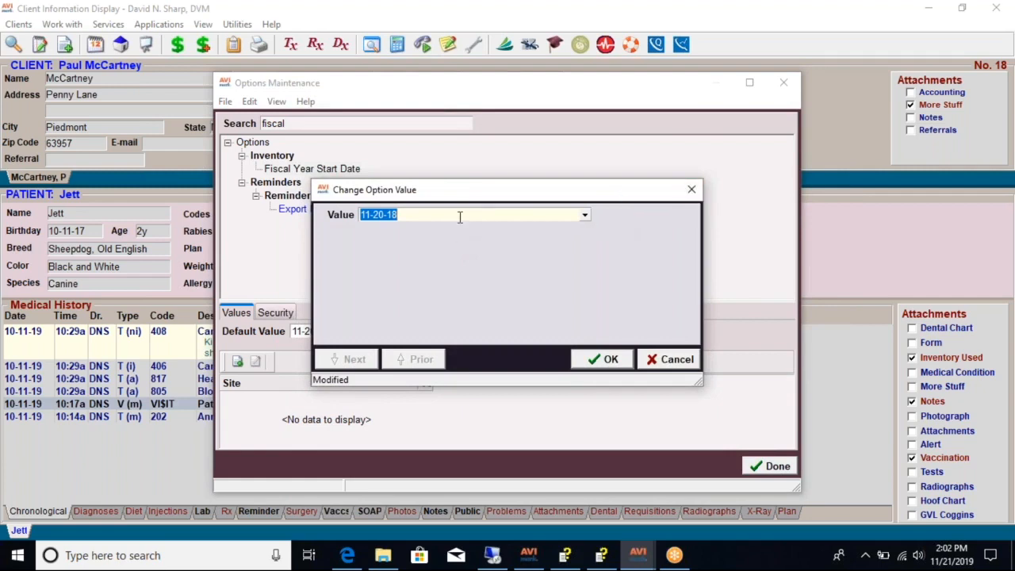
pyautogui.click(690, 191)
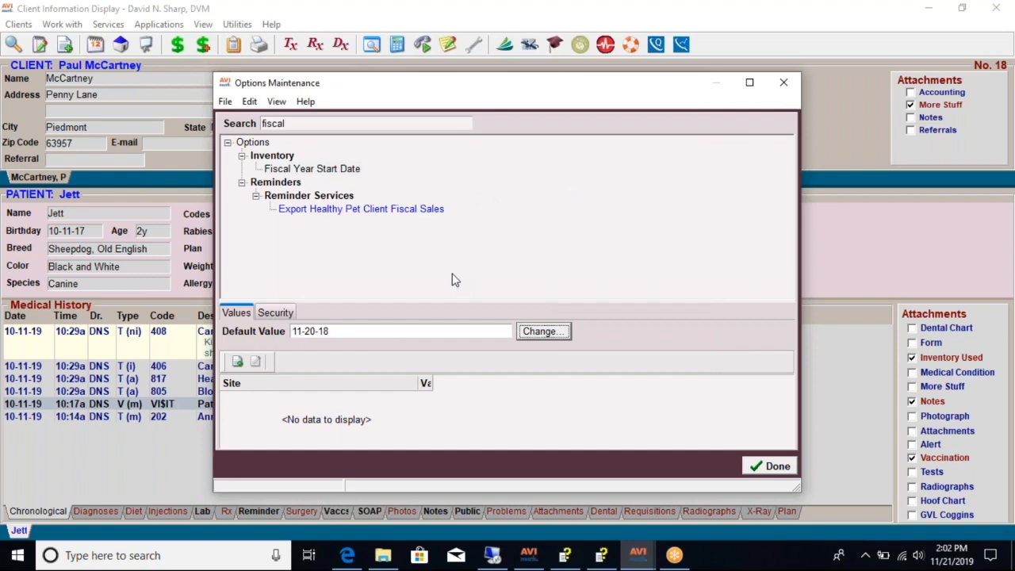
pyautogui.click(784, 89)
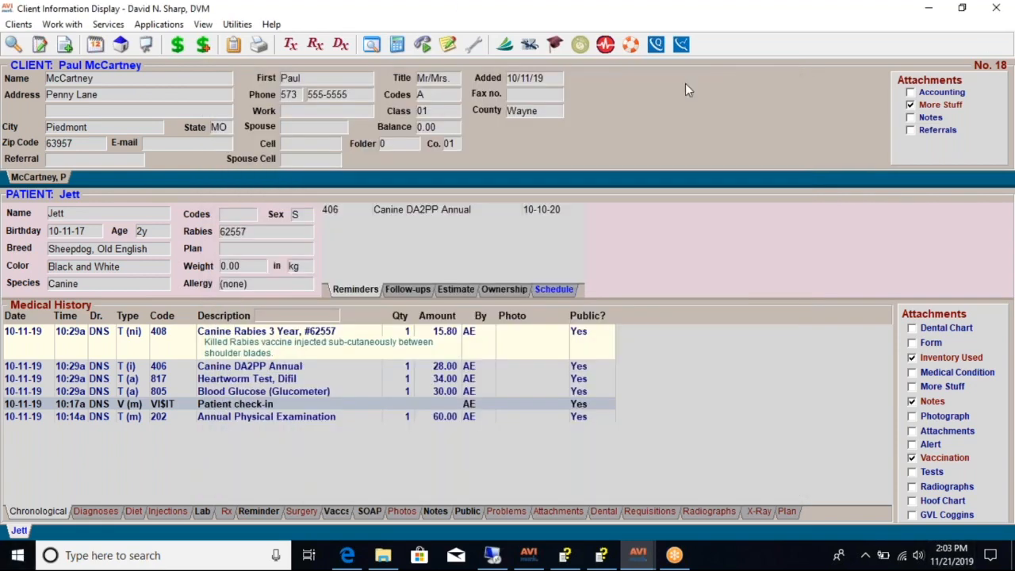
# Start a price markup from the Controlled Drugs category in the Inventory List, with its scope set to This Category
pyautogui.click(315, 46)
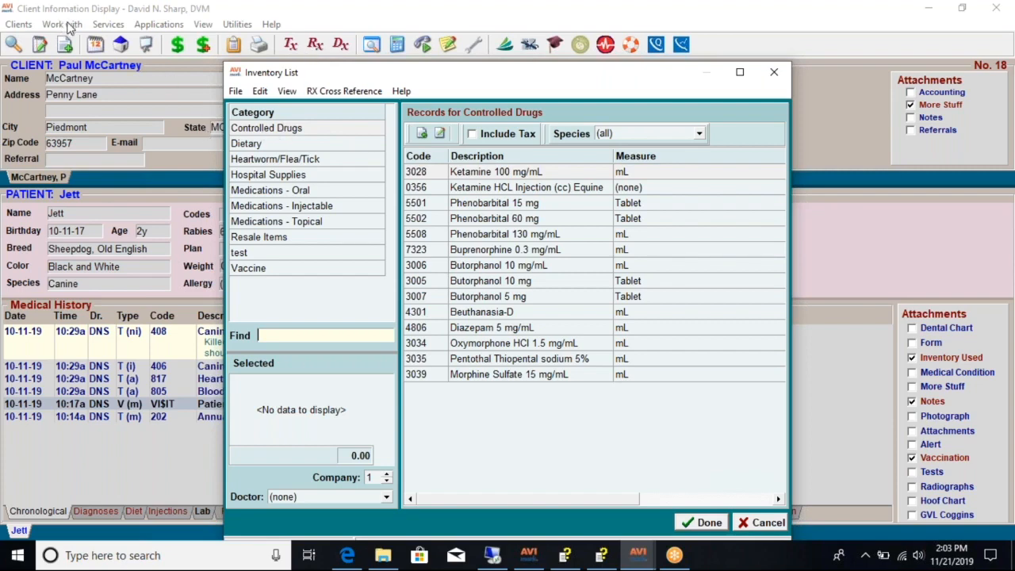
pyautogui.rightClick(325, 135)
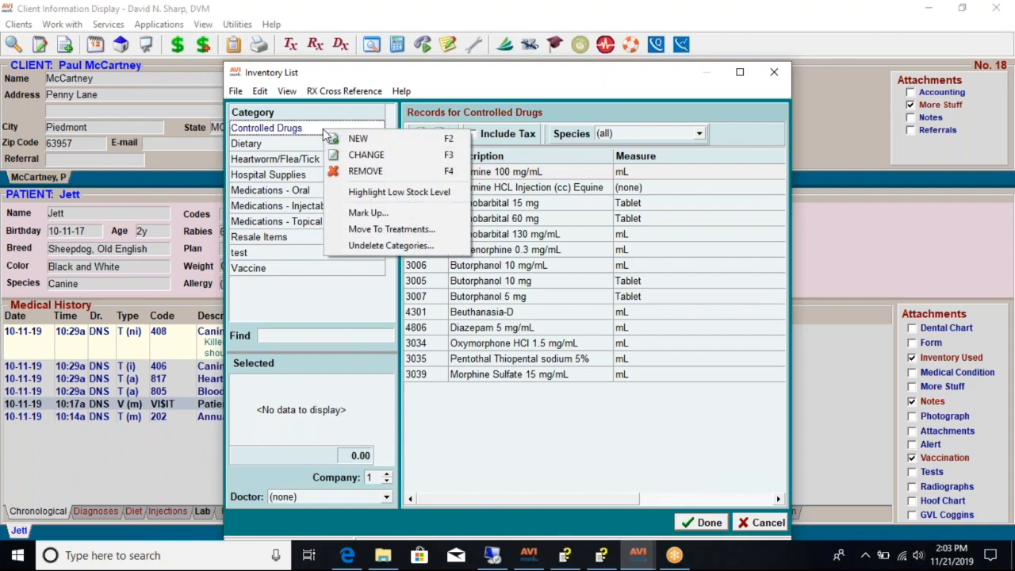
pyautogui.click(357, 214)
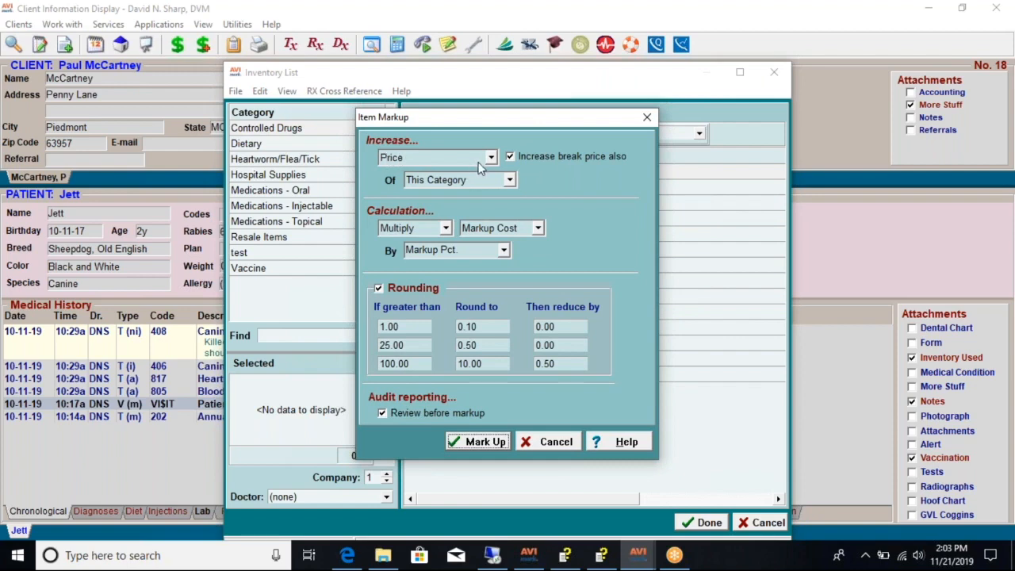
pyautogui.click(509, 180)
pyautogui.click(440, 207)
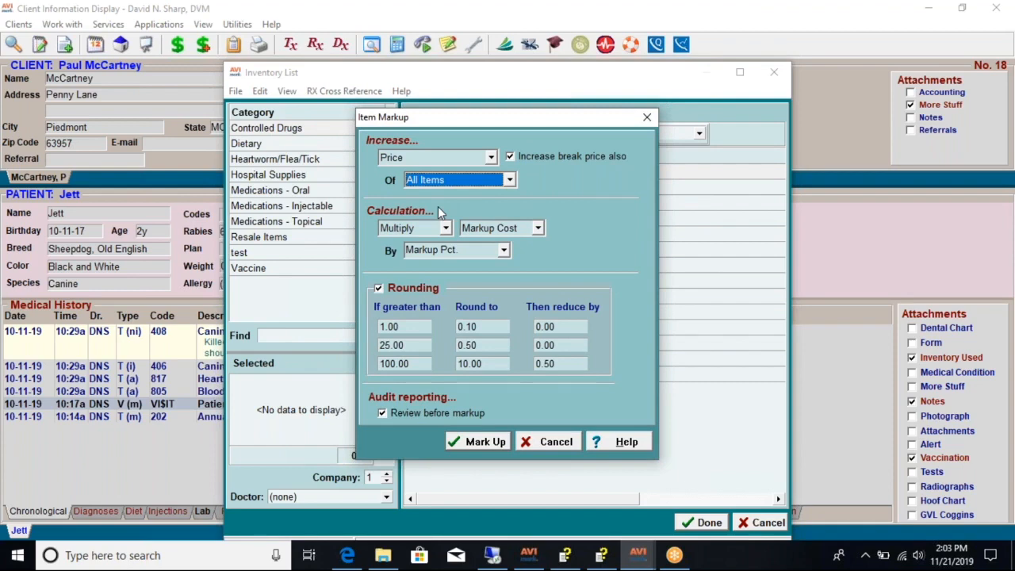
pyautogui.click(511, 180)
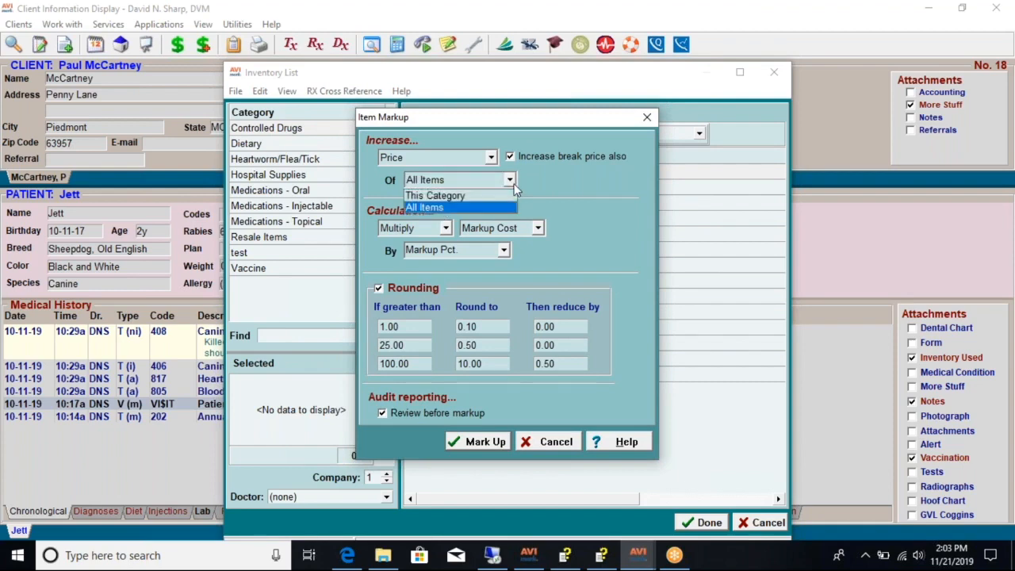
pyautogui.click(469, 199)
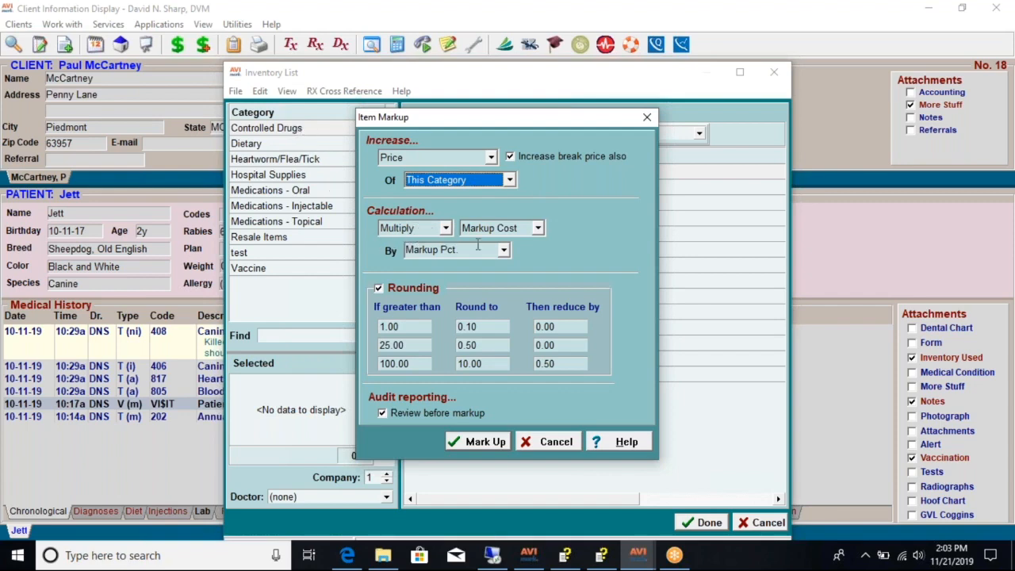
# Set the markup calculation to multiply Current Price by 2 and turn off Rounding
pyautogui.click(537, 228)
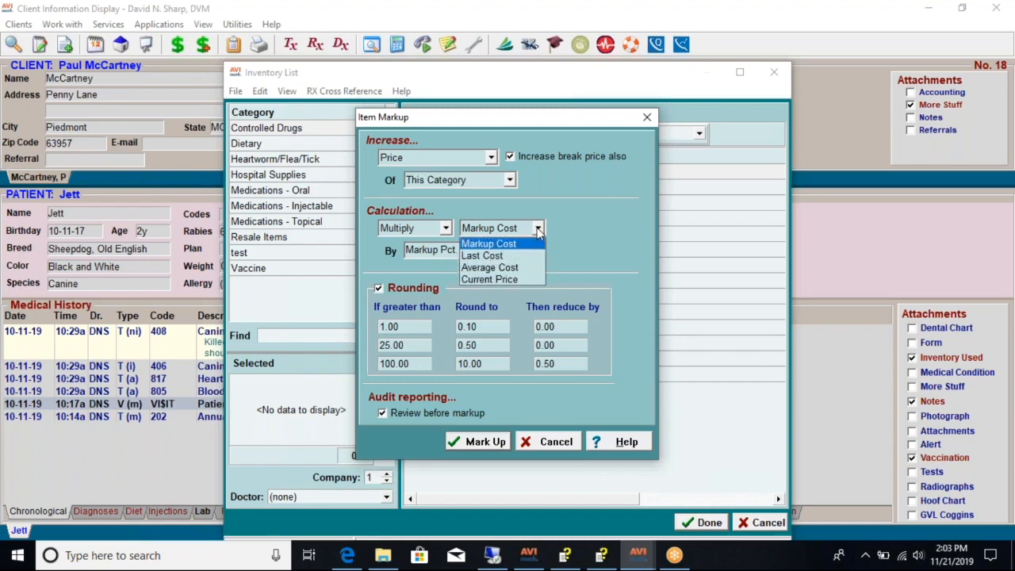
pyautogui.click(501, 279)
pyautogui.click(465, 250)
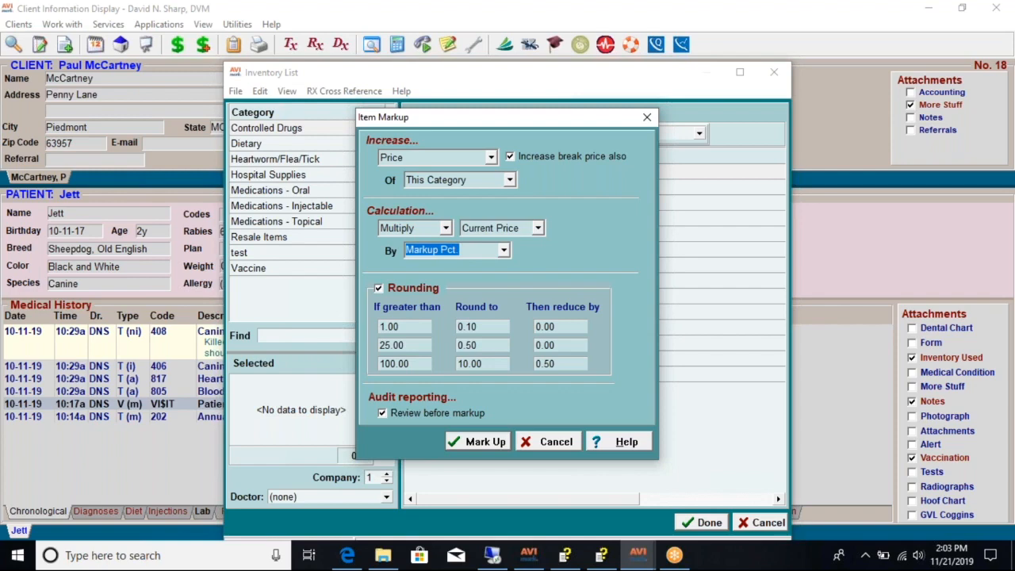
pyautogui.write('2')
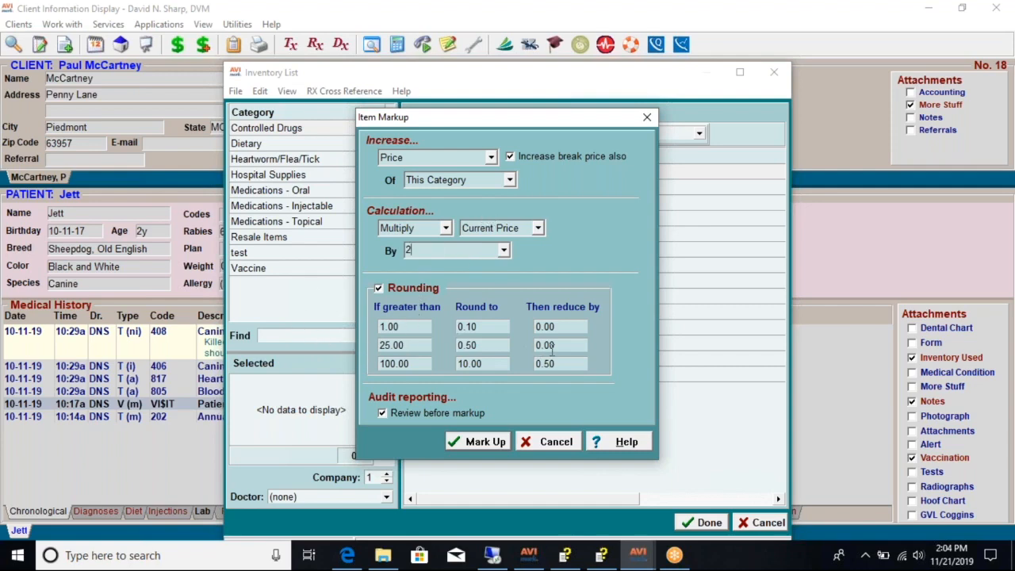
pyautogui.click(379, 288)
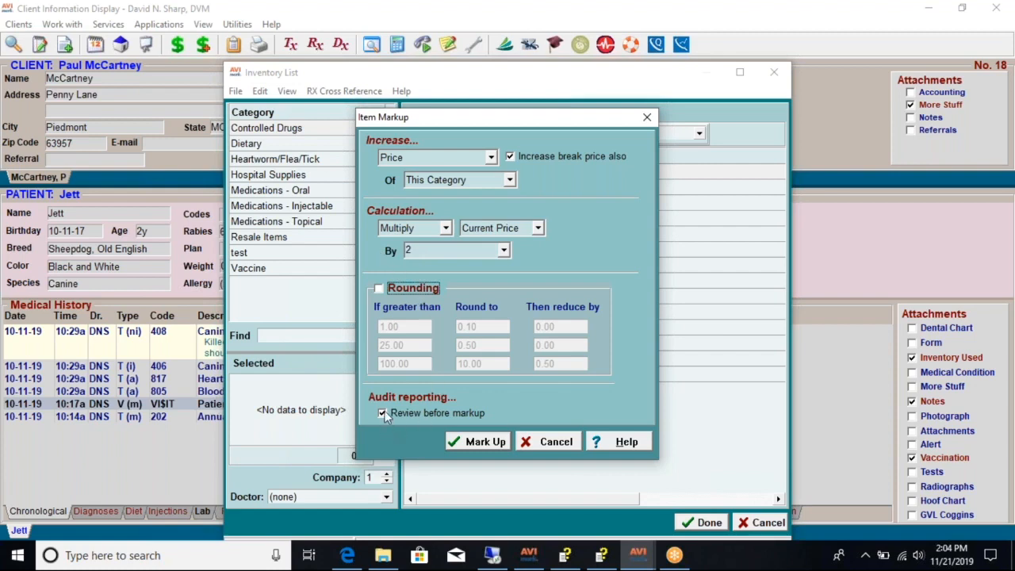
# Open the markup analysis for Controlled Drugs and set the new price of Ketamine 100 mg/mL to 3.99
pyautogui.click(464, 446)
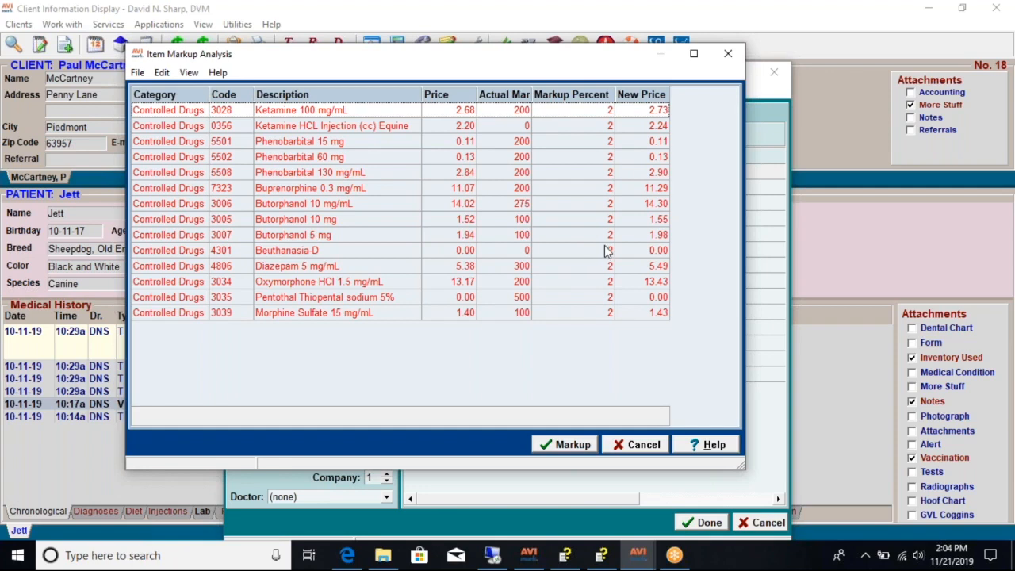
pyautogui.click(643, 113)
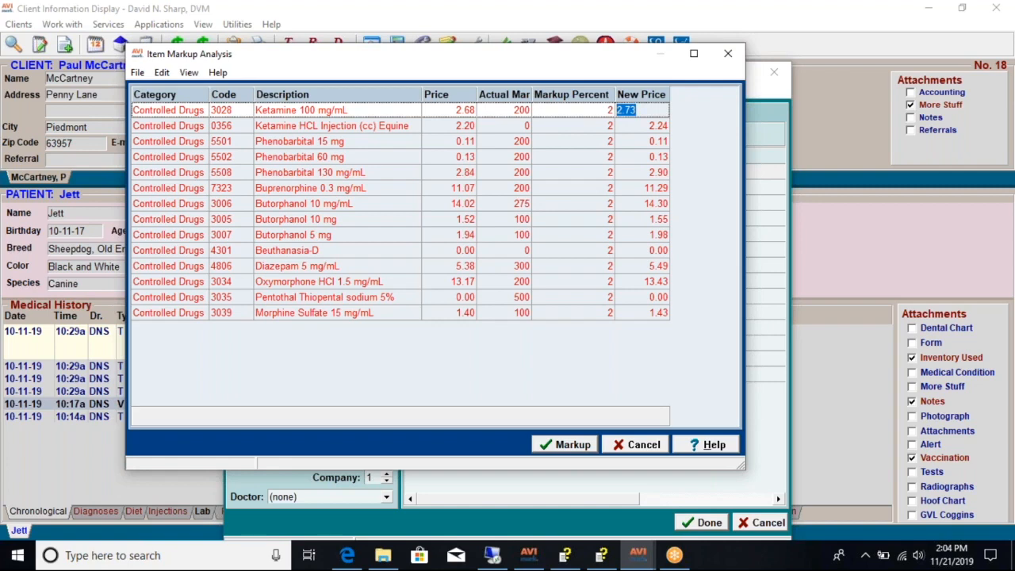
pyautogui.write('3.99')
pyautogui.click(644, 142)
pyautogui.click(141, 73)
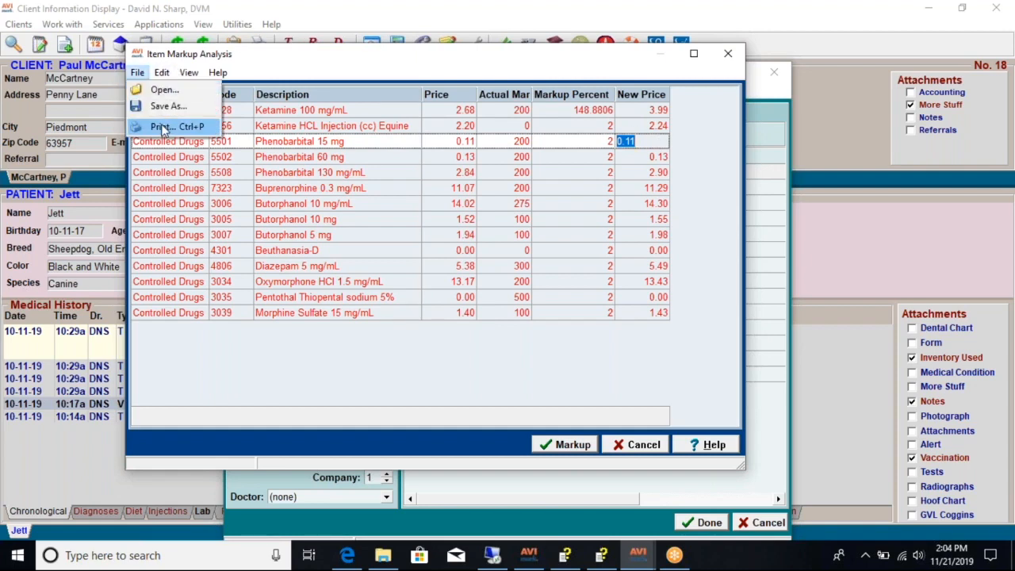
pyautogui.click(572, 66)
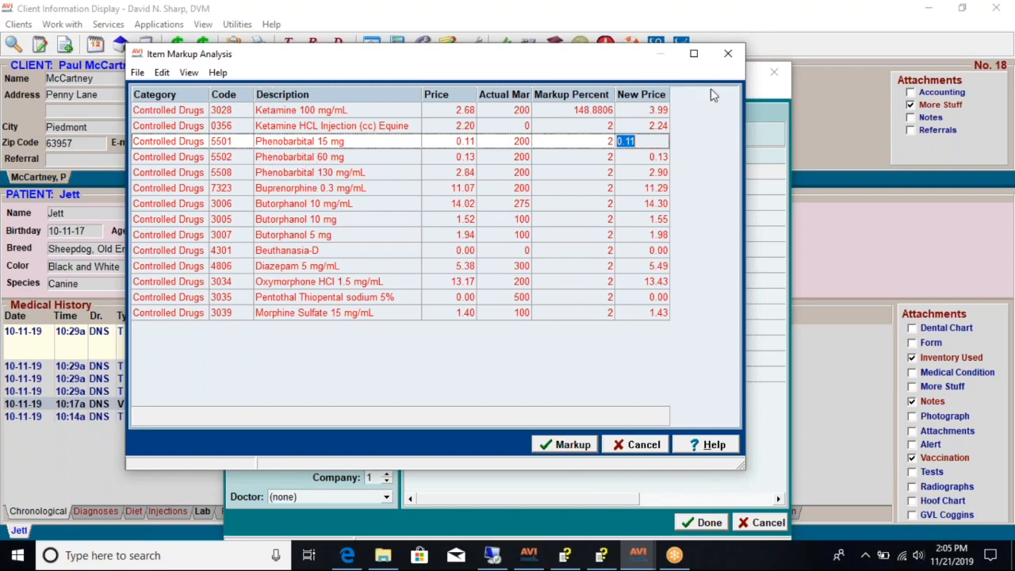
# Abandon the Controlled Drugs markup without applying it and close the Inventory List
pyautogui.click(734, 57)
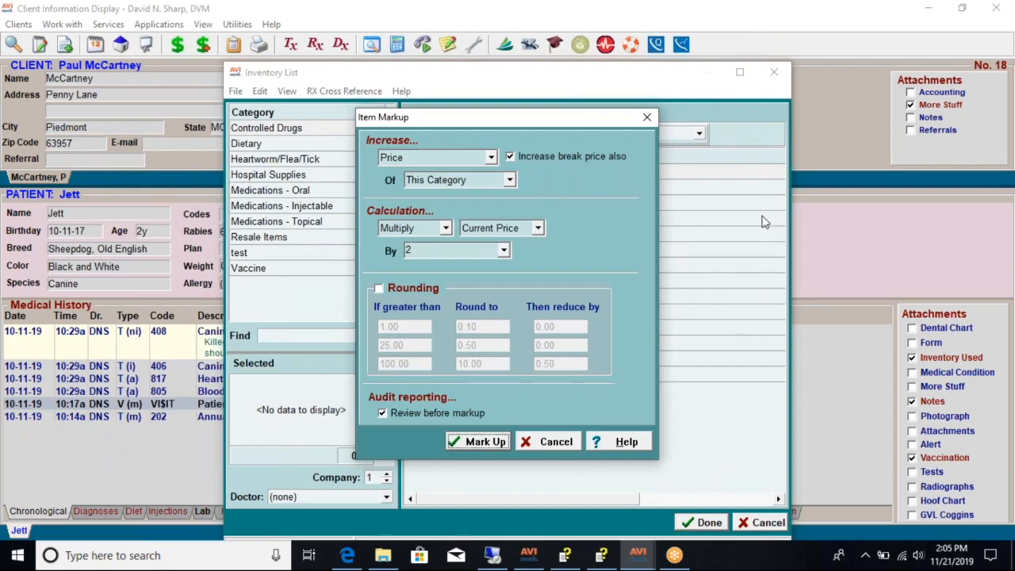
pyautogui.click(647, 118)
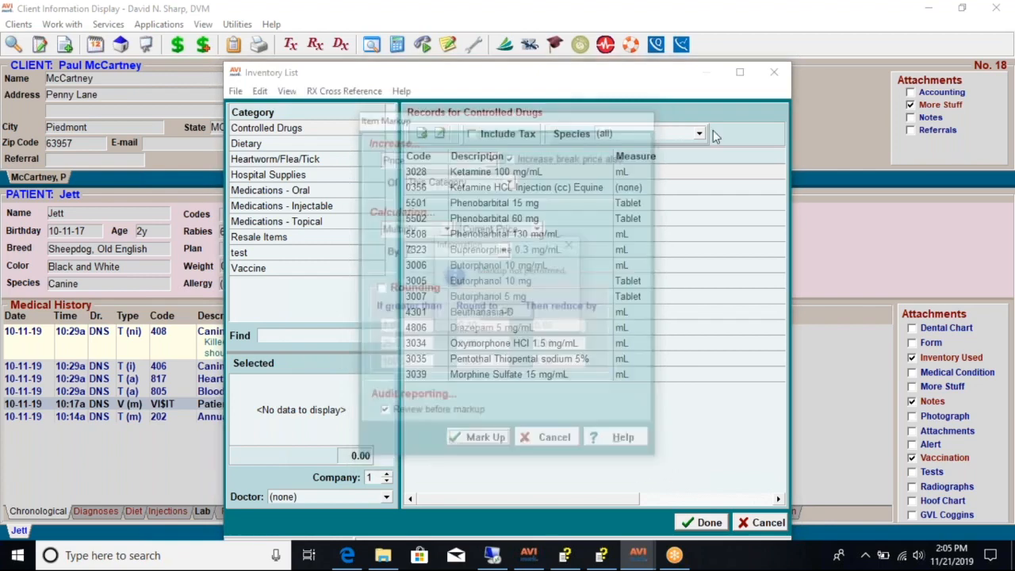
pyautogui.click(504, 313)
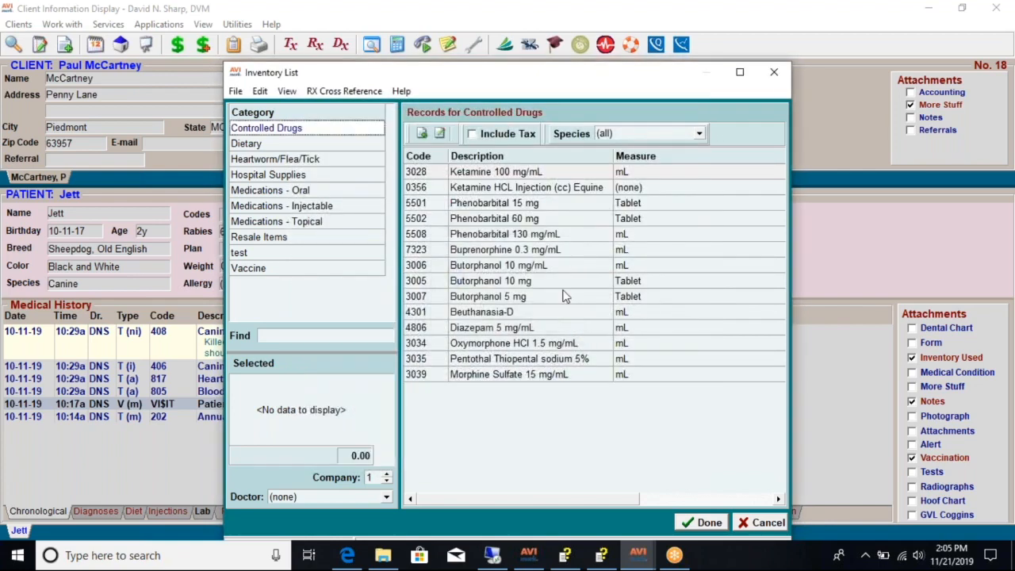
pyautogui.click(774, 72)
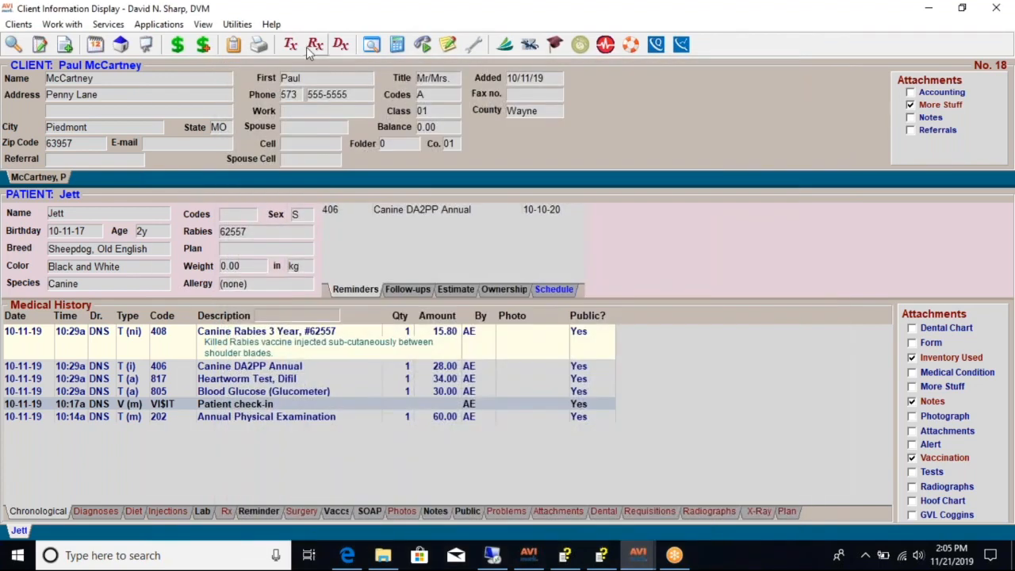
# Read the Marking up Inventory Prices help topic, including its Audit Reporting section, and return to the client window
pyautogui.click(271, 25)
pyautogui.click(284, 41)
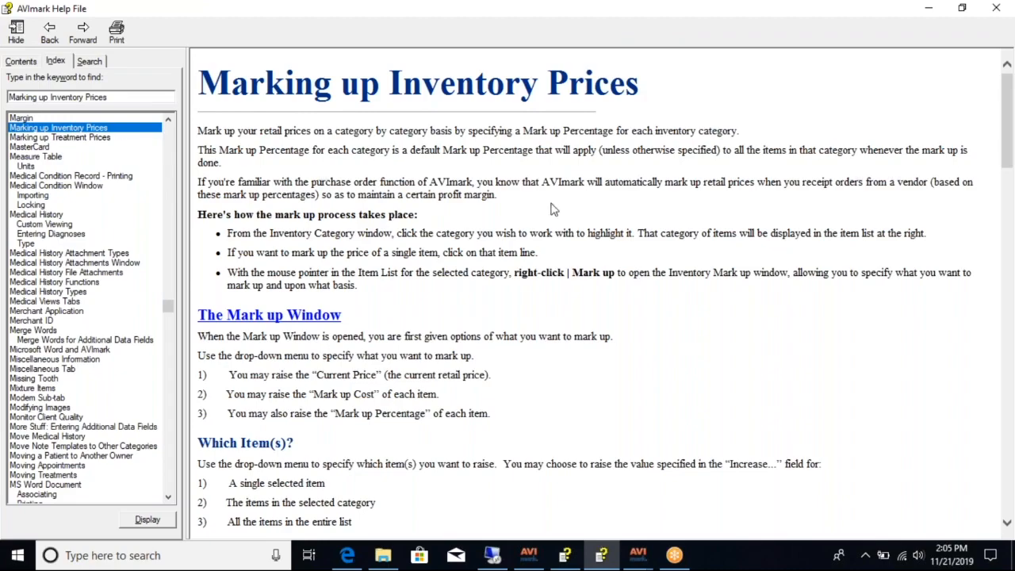
pyautogui.scroll(-15, 553, 210)
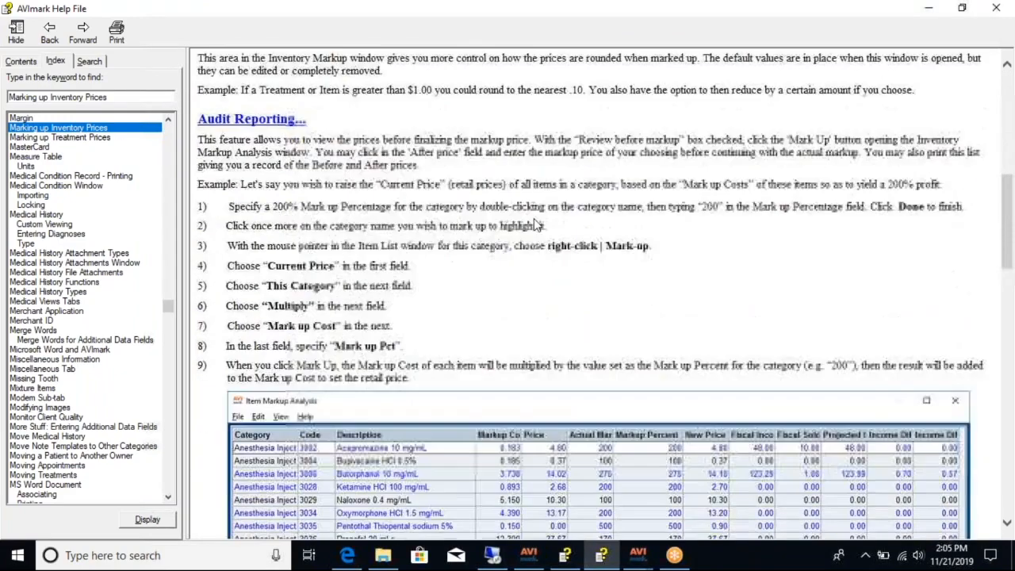
pyautogui.scroll(-2, 553, 222)
pyautogui.scroll(6, 553, 226)
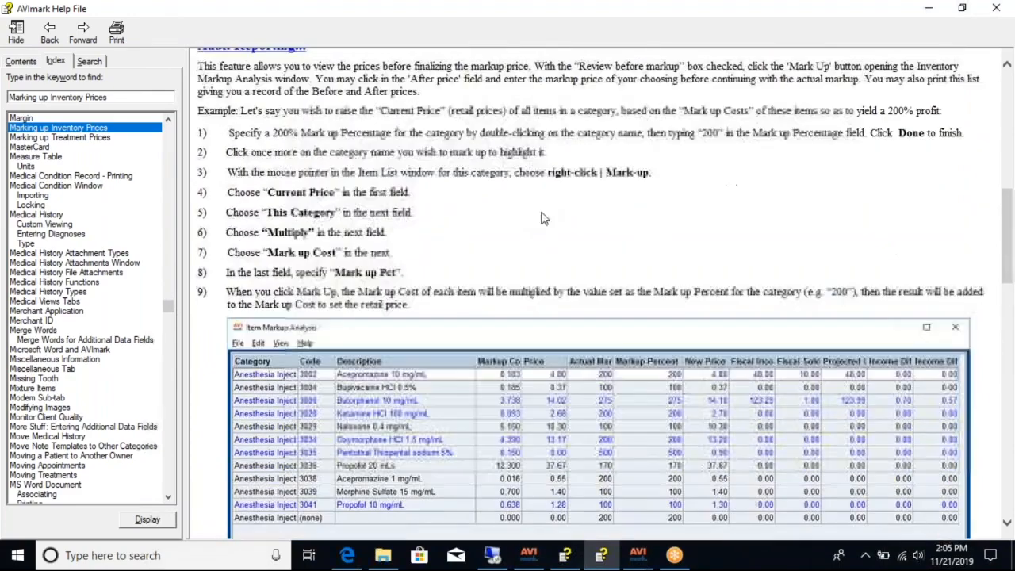
pyautogui.scroll(10, 550, 223)
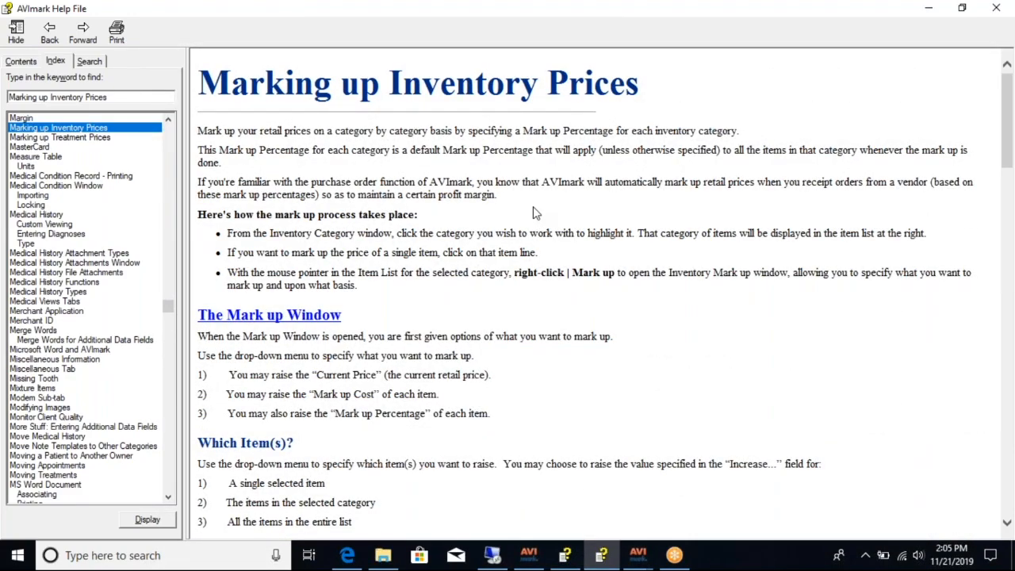
pyautogui.scroll(-3, 578, 181)
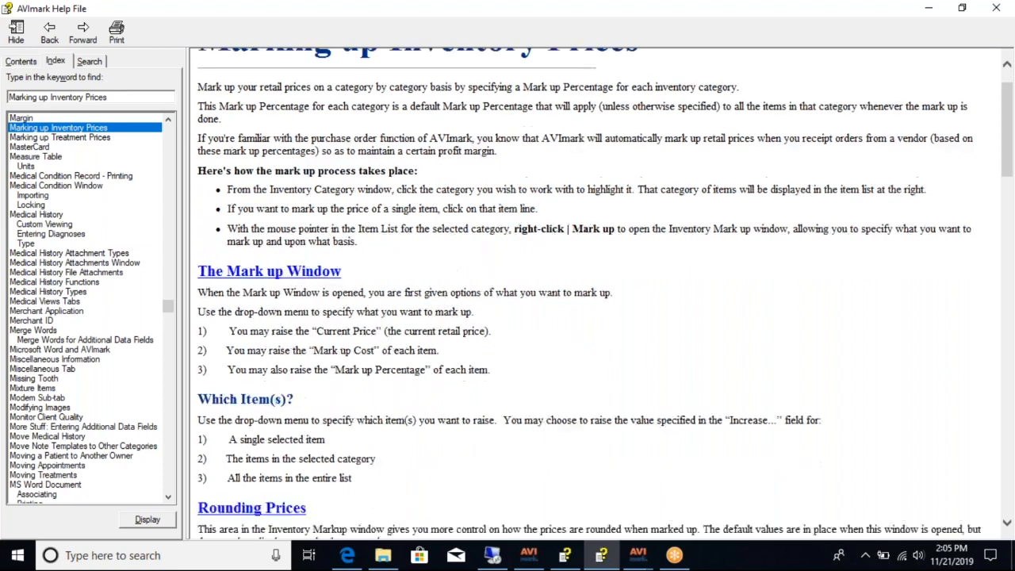
pyautogui.scroll(3, 582, 206)
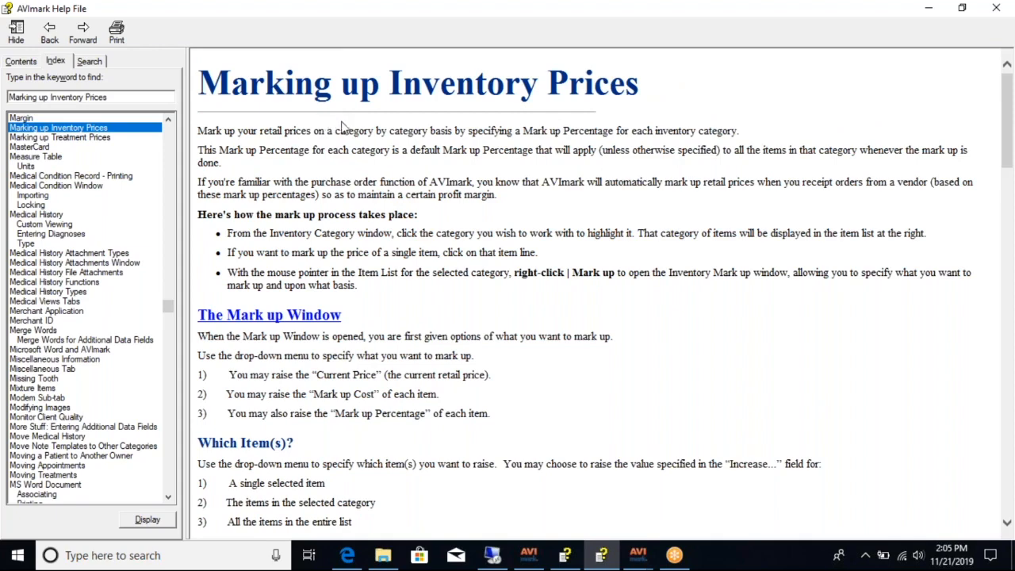
pyautogui.click(638, 549)
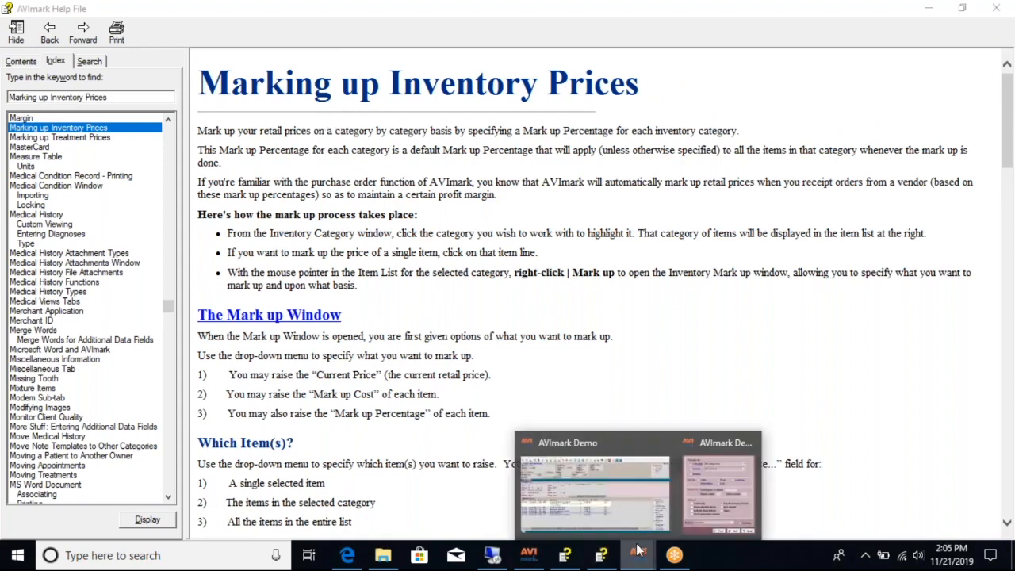
pyautogui.click(642, 511)
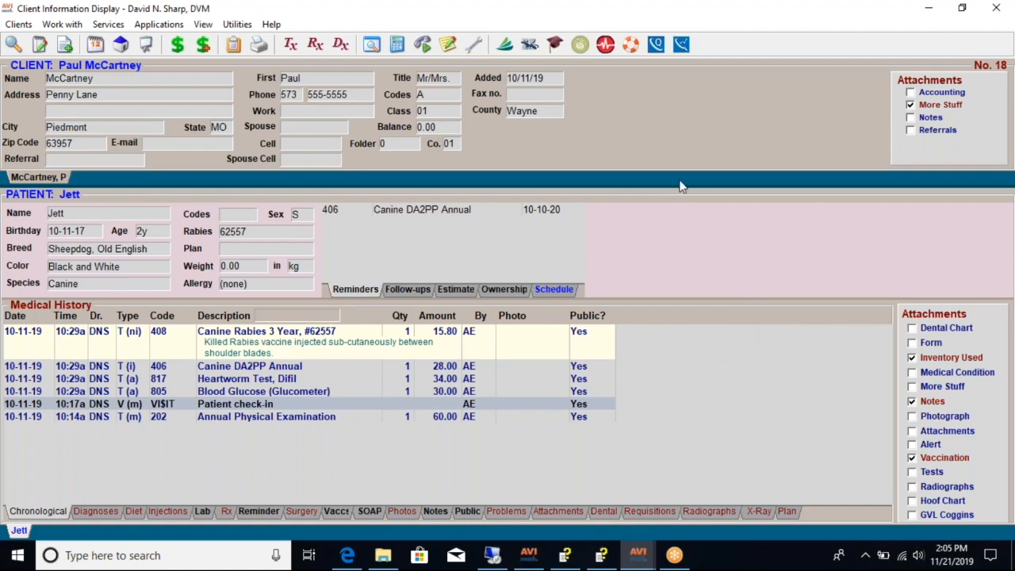